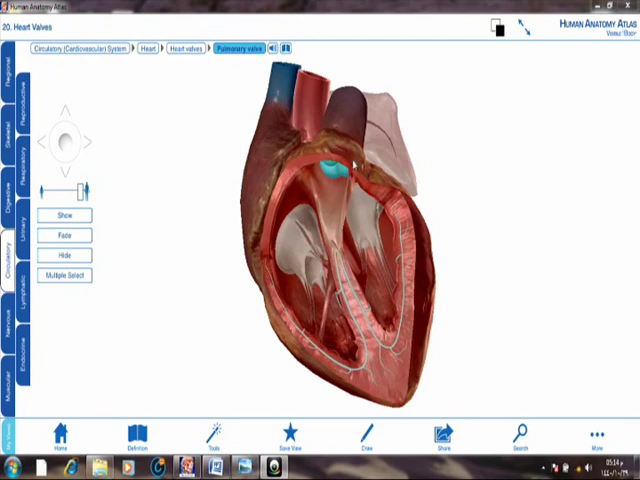
# Step: Orbit and tilt the heart until the highlighted pulmonary valve faces the viewer from above
pyautogui.moveTo(360, 150); pyautogui.dragTo(345, 155)
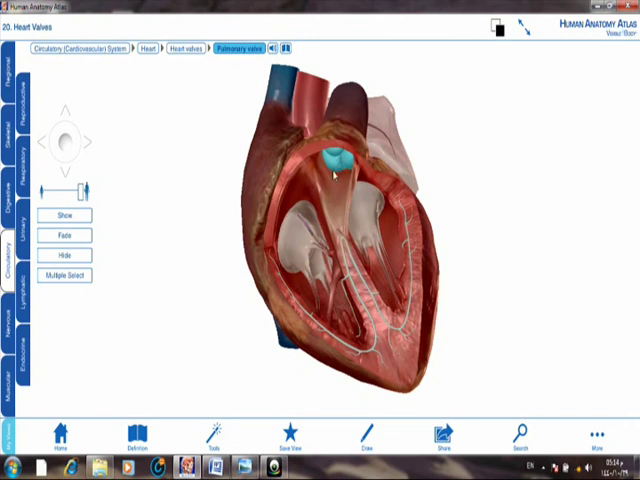
pyautogui.moveTo(362, 148); pyautogui.dragTo(348, 170)
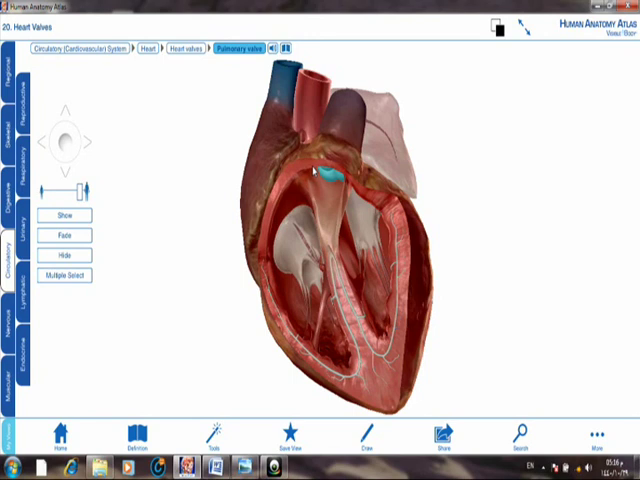
pyautogui.moveTo(313, 172)
pyautogui.mouseDown()
pyautogui.moveTo(358, 130)
pyautogui.moveTo(345, 170)
pyautogui.mouseUp()
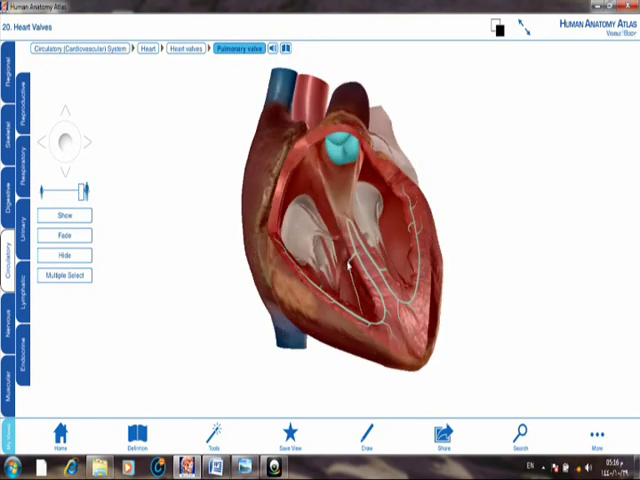
# Step: With the freehand Marker, draw green arrows and loops from the ventricle up over the pulmonary valve
pyautogui.click(368, 440)
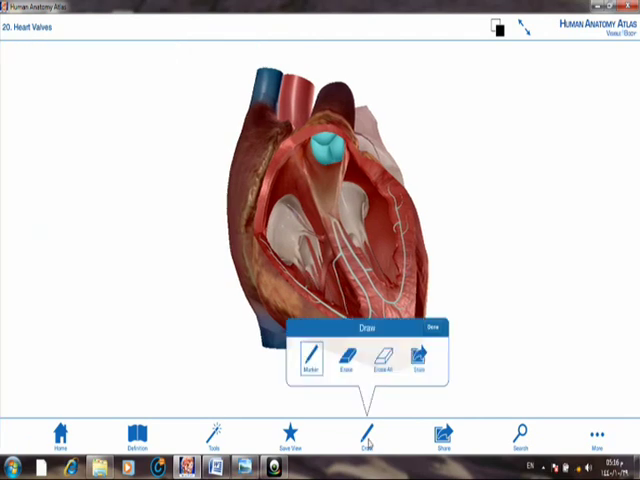
pyautogui.moveTo(322, 278); pyautogui.dragTo(308, 256)
pyautogui.moveTo(322, 270)
pyautogui.mouseDown()
pyautogui.moveTo(316, 250)
pyautogui.moveTo(322, 180)
pyautogui.moveTo(329, 174)
pyautogui.moveTo(330, 190)
pyautogui.mouseUp()
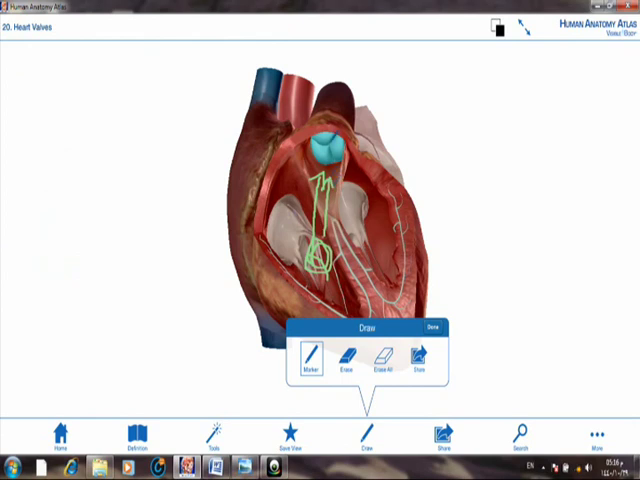
pyautogui.moveTo(322, 147); pyautogui.dragTo(334, 156)
pyautogui.moveTo(306, 222)
pyautogui.mouseDown()
pyautogui.moveTo(298, 258)
pyautogui.moveTo(327, 268)
pyautogui.mouseUp()
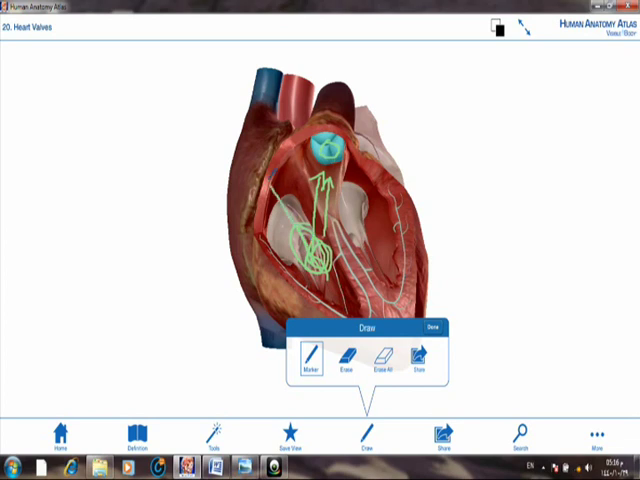
# Step: Draw green flow lines toward the upper left and up into the great vessels
pyautogui.moveTo(300, 235)
pyautogui.mouseDown()
pyautogui.moveTo(253, 158)
pyautogui.moveTo(248, 184)
pyautogui.mouseUp()
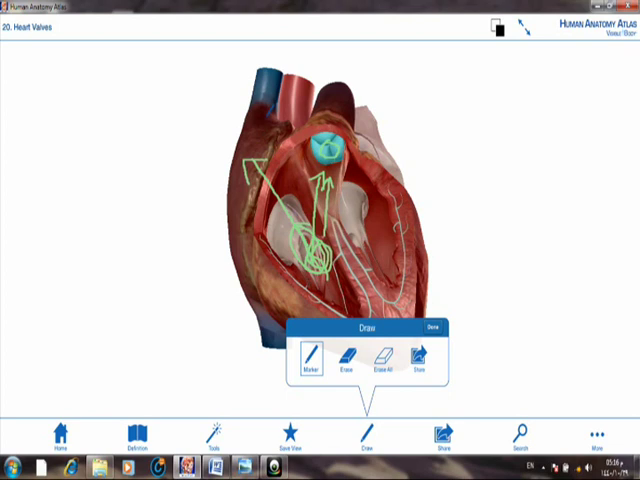
pyautogui.moveTo(259, 118)
pyautogui.mouseDown()
pyautogui.moveTo(274, 124)
pyautogui.moveTo(256, 156)
pyautogui.moveTo(272, 158)
pyautogui.mouseUp()
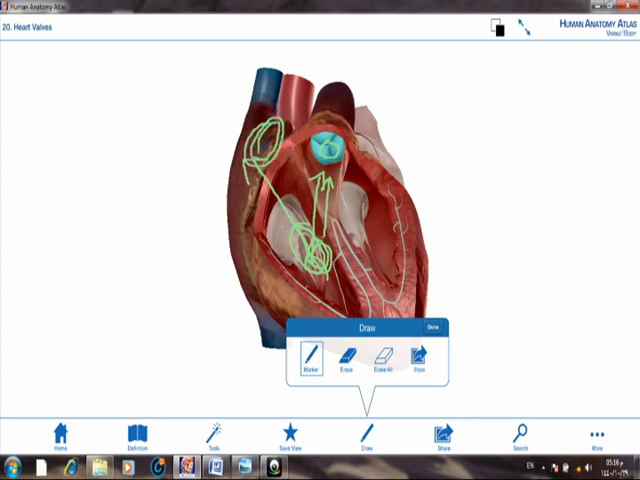
pyautogui.moveTo(264, 111); pyautogui.dragTo(262, 80)
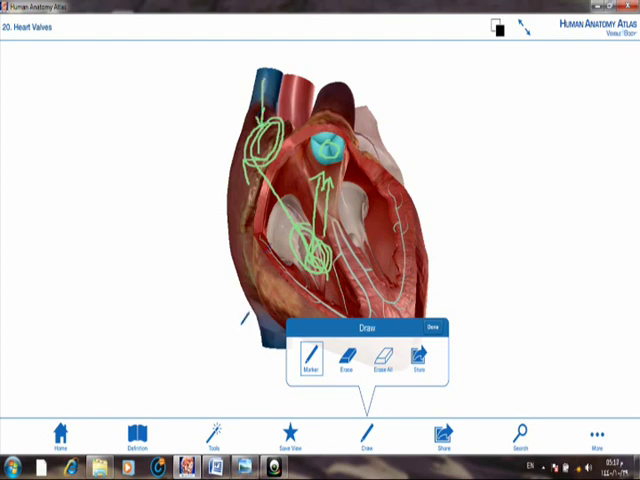
# Step: Add green arrows at the heart's base, along its left side, and above the valve
pyautogui.moveTo(241, 309)
pyautogui.mouseDown()
pyautogui.moveTo(240, 325)
pyautogui.moveTo(245, 247)
pyautogui.moveTo(258, 276)
pyautogui.mouseUp()
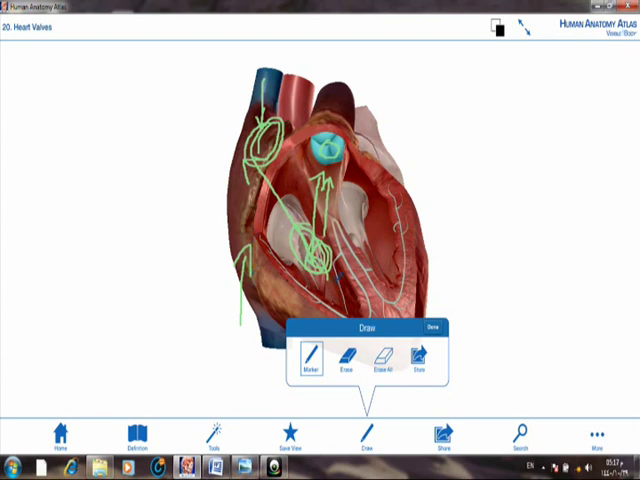
pyautogui.moveTo(243, 197); pyautogui.dragTo(268, 225)
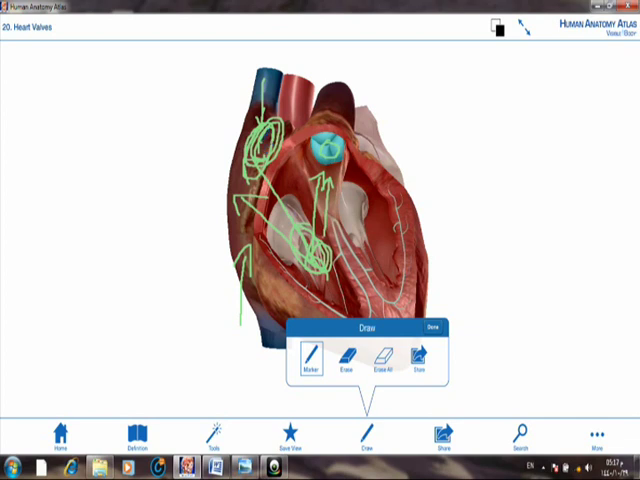
pyautogui.moveTo(262, 138); pyautogui.dragTo(364, 93)
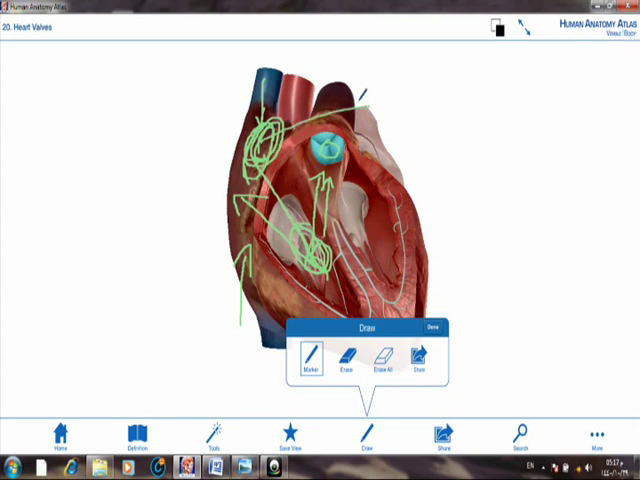
pyautogui.moveTo(366, 124)
pyautogui.mouseDown()
pyautogui.moveTo(398, 92)
pyautogui.moveTo(384, 84)
pyautogui.mouseUp()
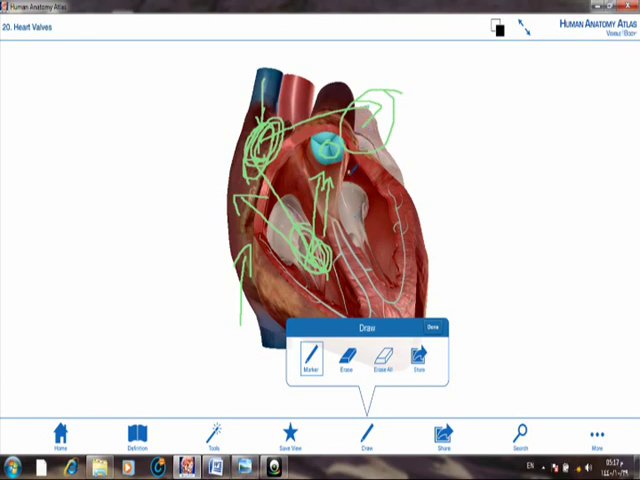
# Step: Draw green strokes on the heart's right side and a long arc sweeping out to the lower right
pyautogui.moveTo(377, 205); pyautogui.dragTo(361, 233)
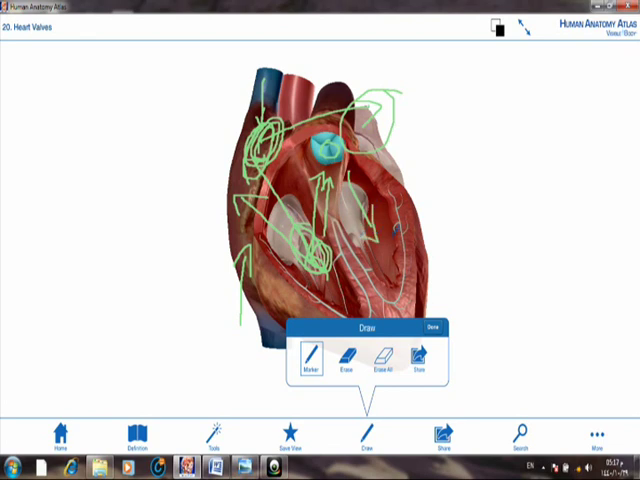
pyautogui.moveTo(396, 204); pyautogui.dragTo(399, 203)
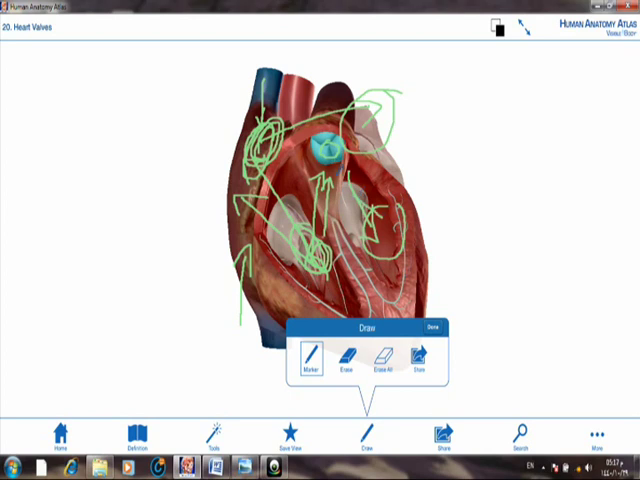
pyautogui.moveTo(286, 100)
pyautogui.mouseDown()
pyautogui.moveTo(290, 60)
pyautogui.moveTo(320, 42)
pyautogui.mouseUp()
pyautogui.moveTo(398, 43)
pyautogui.mouseDown()
pyautogui.moveTo(489, 126)
pyautogui.moveTo(543, 211)
pyautogui.moveTo(573, 272)
pyautogui.moveTo(550, 289)
pyautogui.mouseUp()
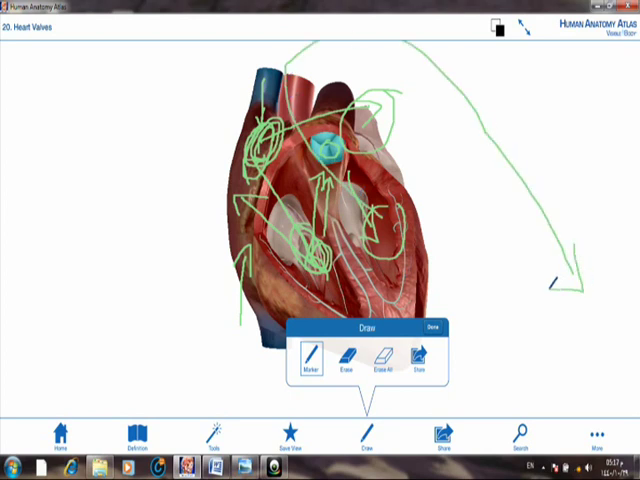
# Step: Handwrite a green 'O2 +' beside the end of the long arc
pyautogui.moveTo(545, 118); pyautogui.dragTo(553, 80)
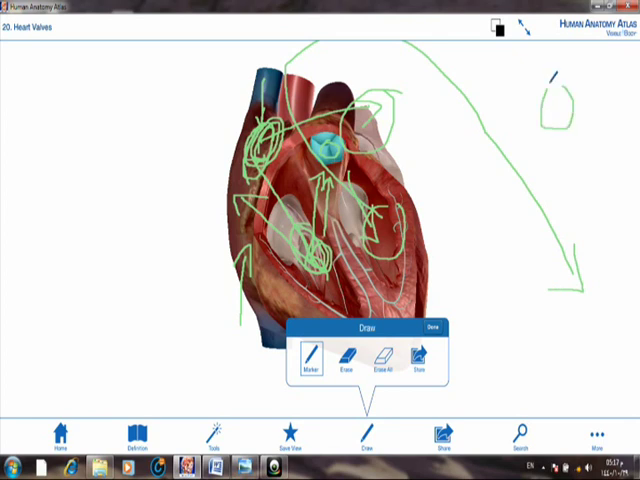
pyautogui.moveTo(588, 105)
pyautogui.mouseDown()
pyautogui.moveTo(584, 125)
pyautogui.moveTo(591, 146)
pyautogui.mouseUp()
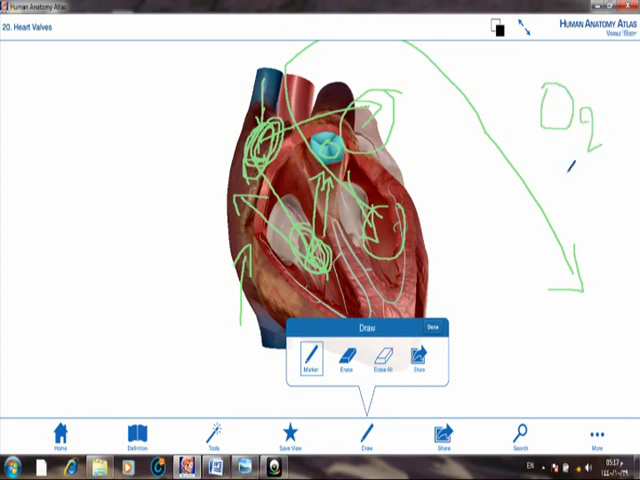
pyautogui.moveTo(566, 176)
pyautogui.mouseDown()
pyautogui.moveTo(590, 176)
pyautogui.moveTo(580, 190)
pyautogui.moveTo(588, 238)
pyautogui.moveTo(607, 246)
pyautogui.moveTo(612, 258)
pyautogui.mouseUp()
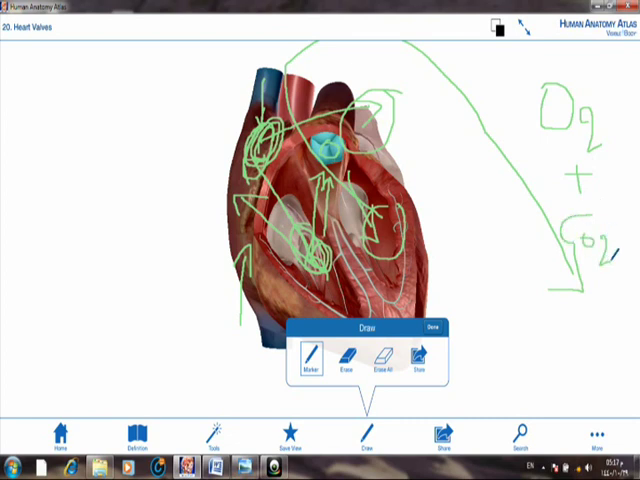